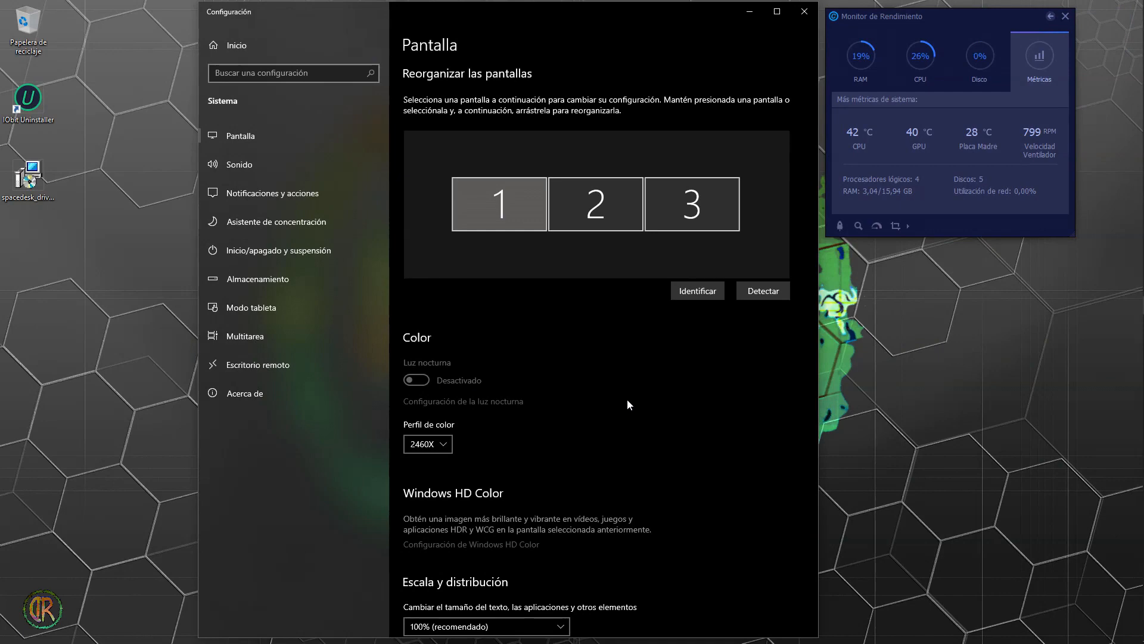
- Search the web for "spacedesk" in Microsoft Edge and open the spacedesk.net website
{"action": "left_click", "coordinate": [804, 12]}
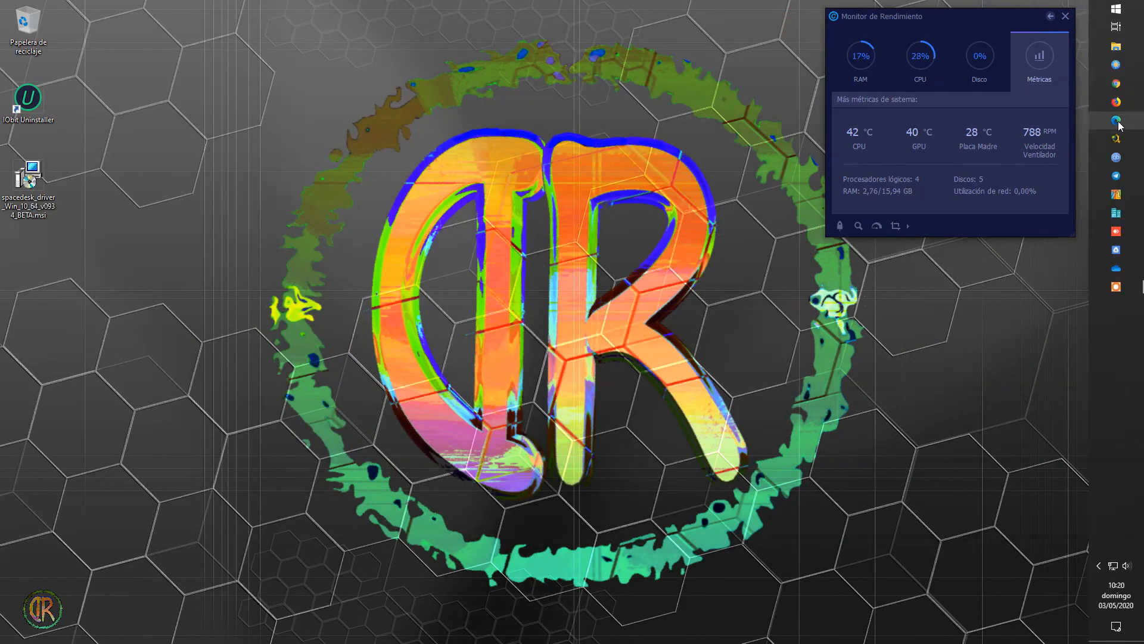
{"action": "left_click", "coordinate": [1118, 121]}
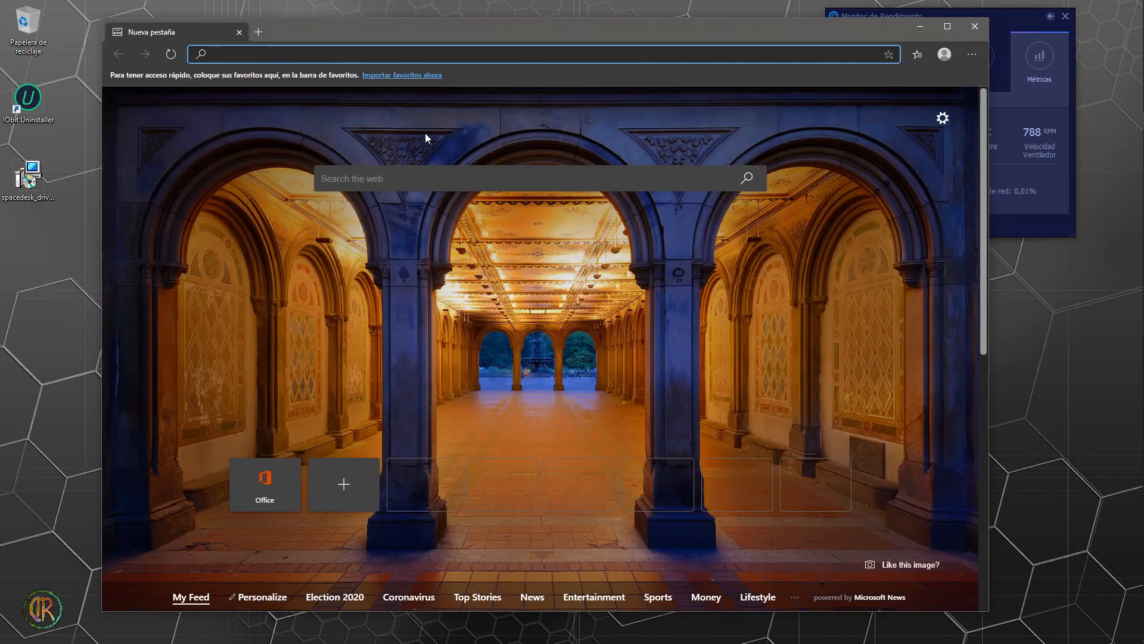
{"action": "type", "text": "space"}
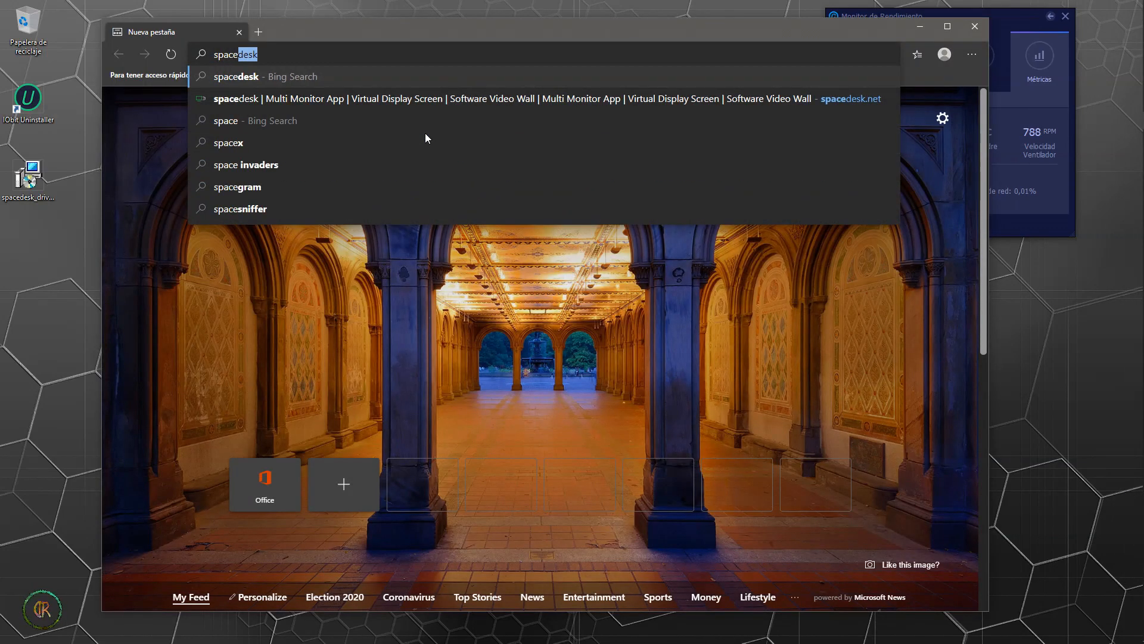
{"action": "type", "text": "desk"}
{"action": "key", "text": "Return"}
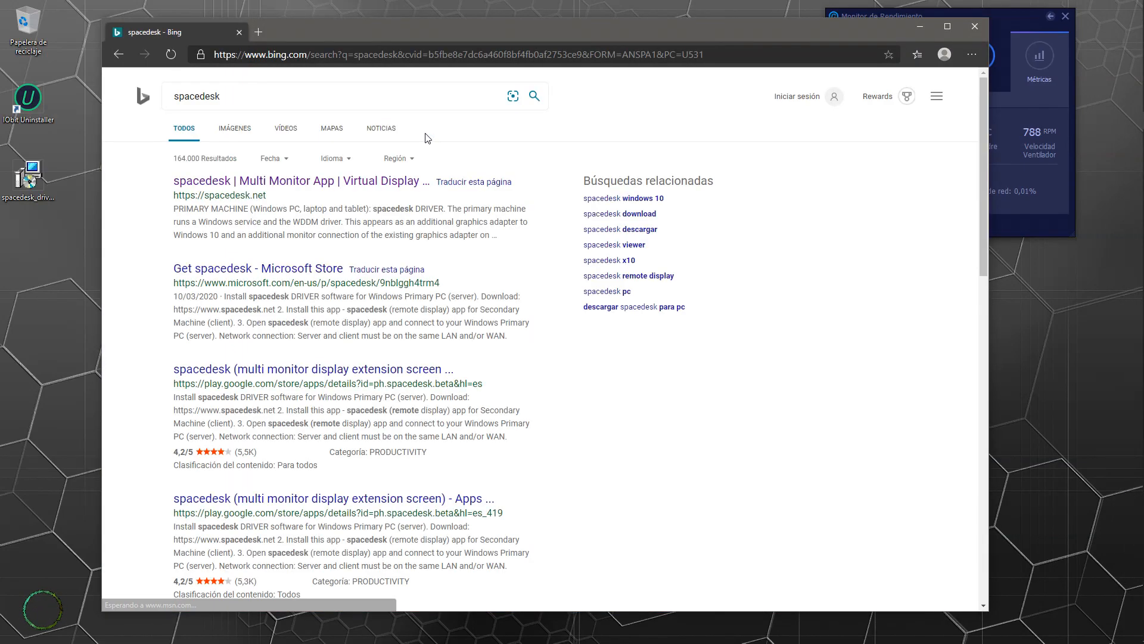
{"action": "left_click", "coordinate": [341, 182]}
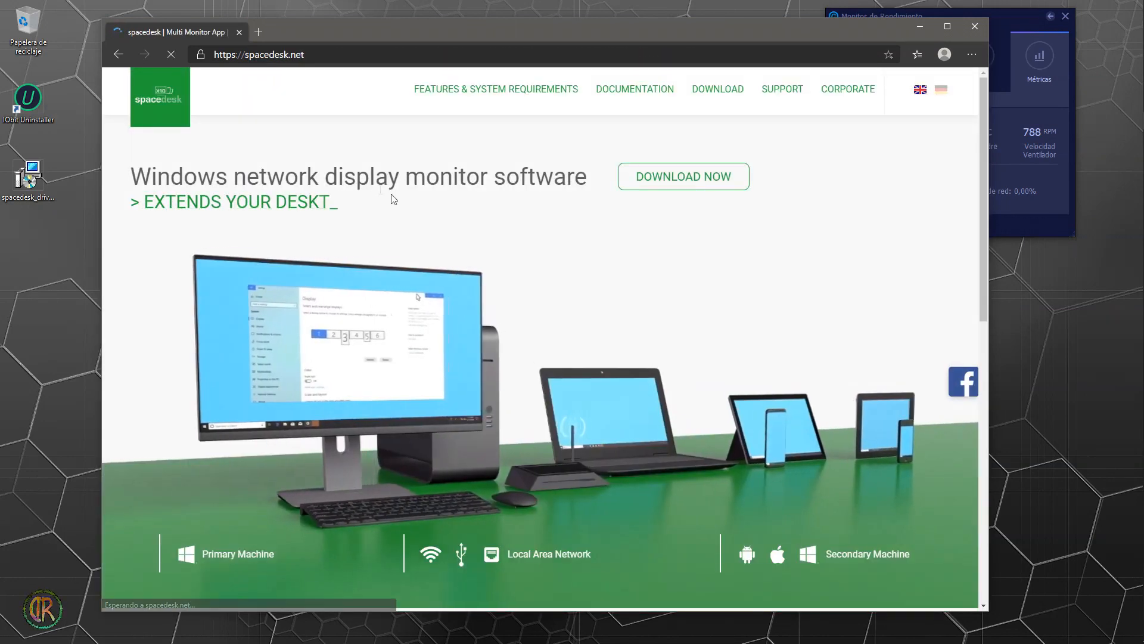
- Expand the Download section of the spacedesk site and review the Windows driver and viewer app downloads
{"action": "scroll", "coordinate": [486, 236], "scroll_direction": "down", "scroll_amount": 1}
{"action": "scroll", "coordinate": [484, 233], "scroll_direction": "down", "scroll_amount": 6}
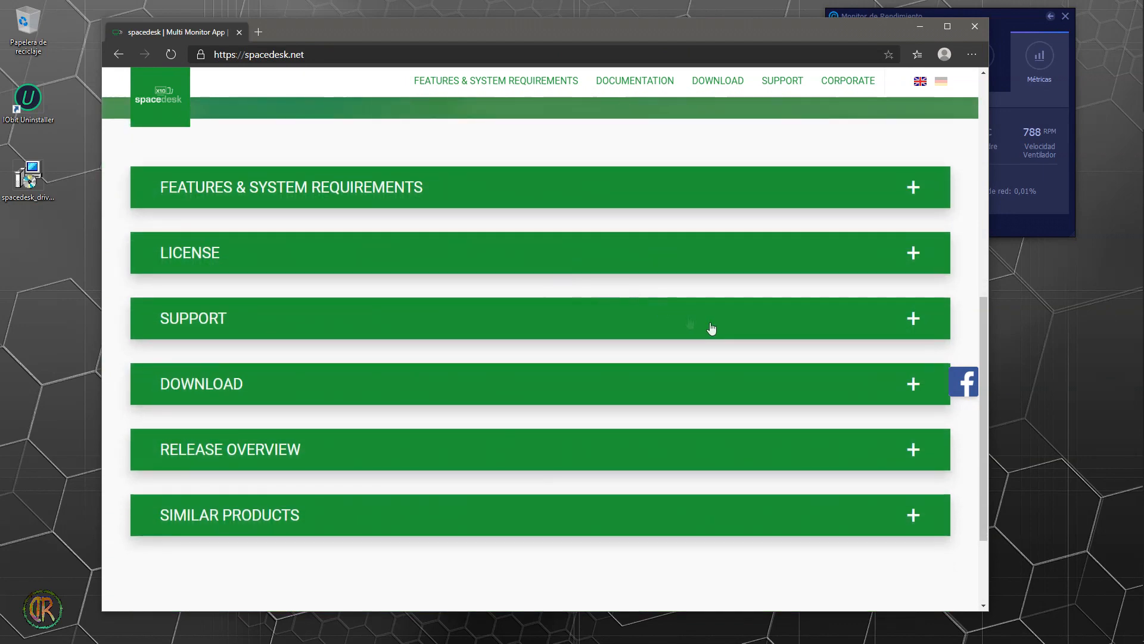
{"action": "left_click", "coordinate": [920, 390]}
{"action": "scroll", "coordinate": [598, 401], "scroll_direction": "down", "scroll_amount": 2}
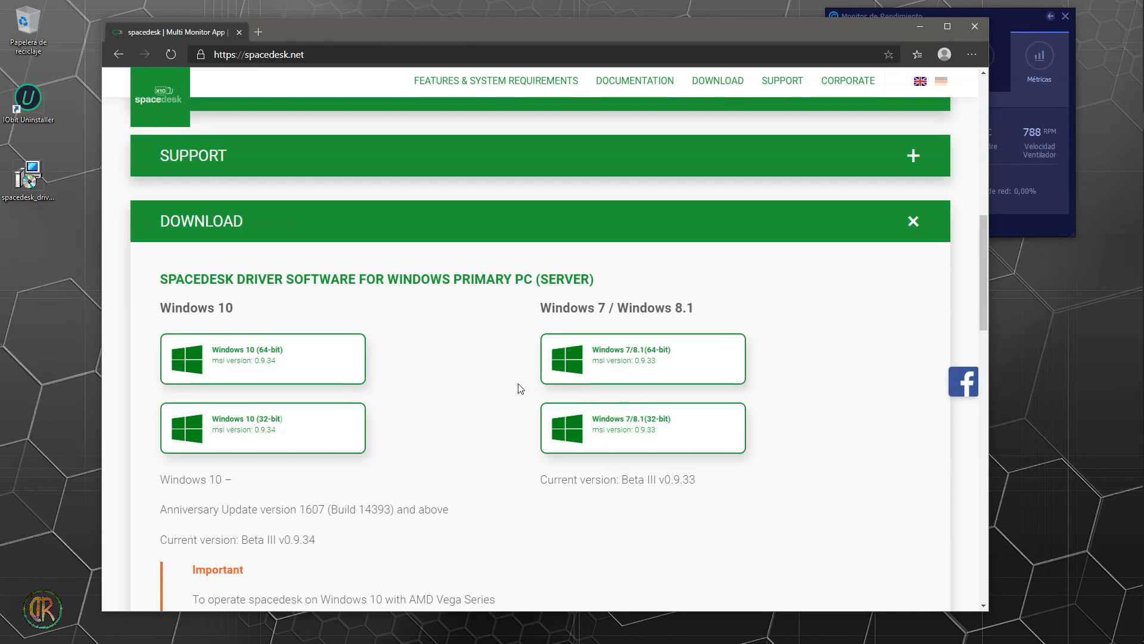
{"action": "scroll", "coordinate": [517, 389], "scroll_direction": "down", "scroll_amount": 6}
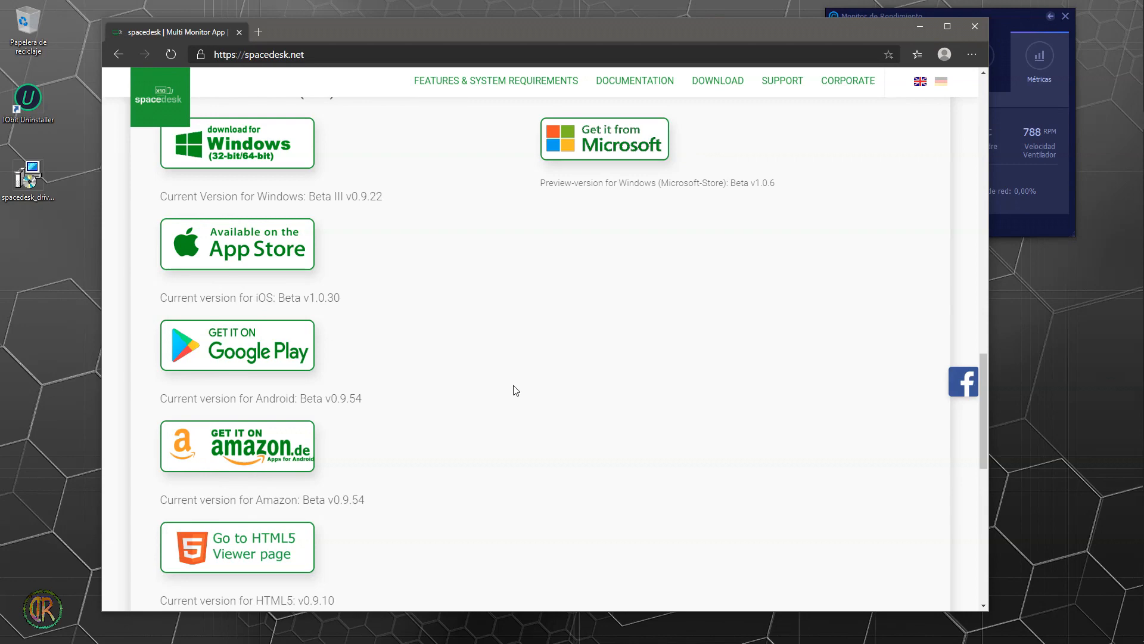
{"action": "scroll", "coordinate": [512, 388], "scroll_direction": "up", "scroll_amount": 10}
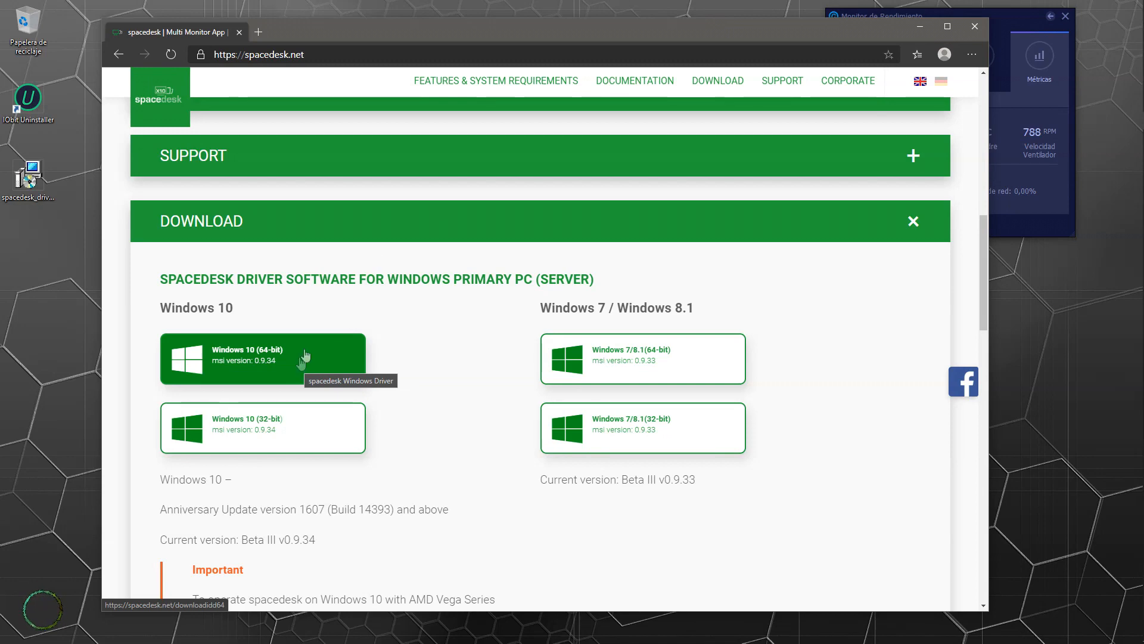
- Run the spacedesk driver installer saved on the desktop and accept its license agreement
{"action": "left_click", "coordinate": [920, 26]}
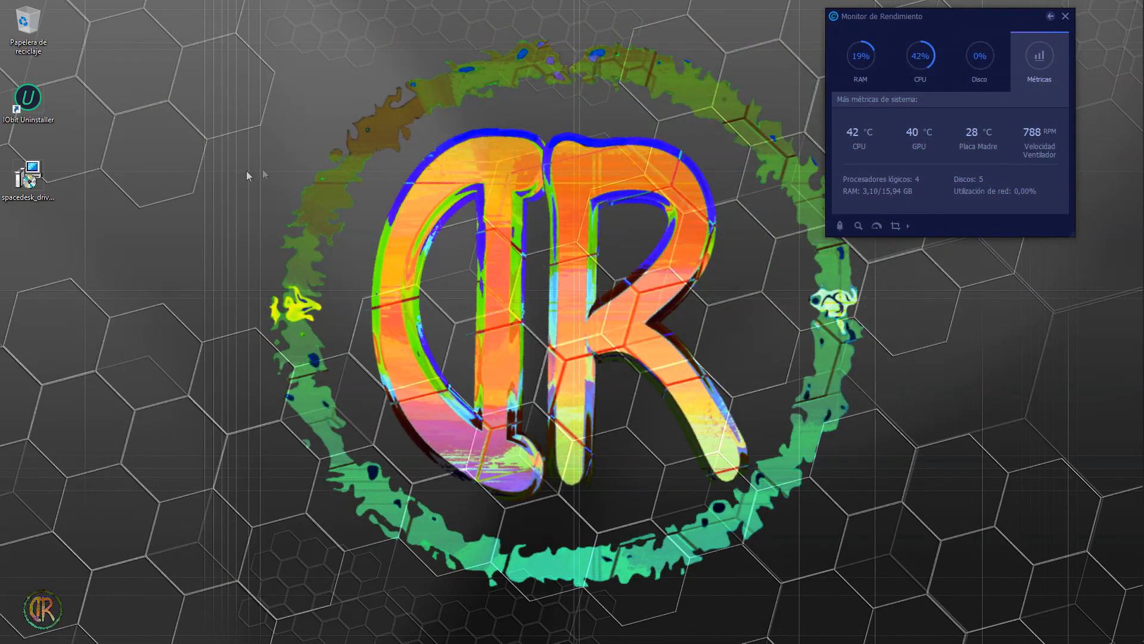
{"action": "left_click", "coordinate": [27, 185]}
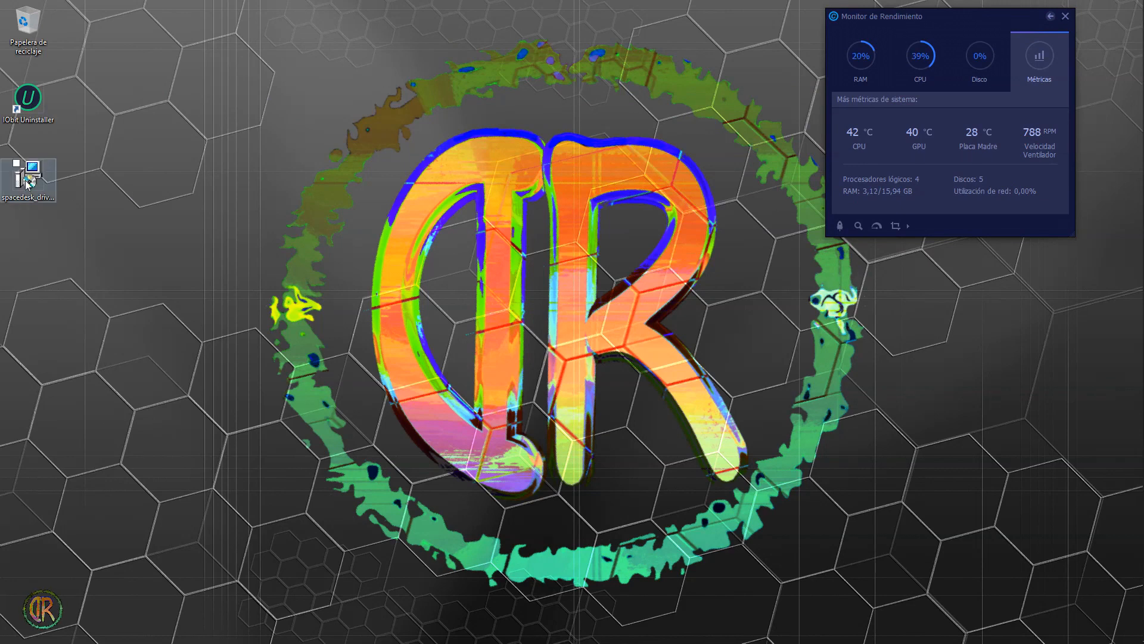
{"action": "double_click", "coordinate": [27, 181]}
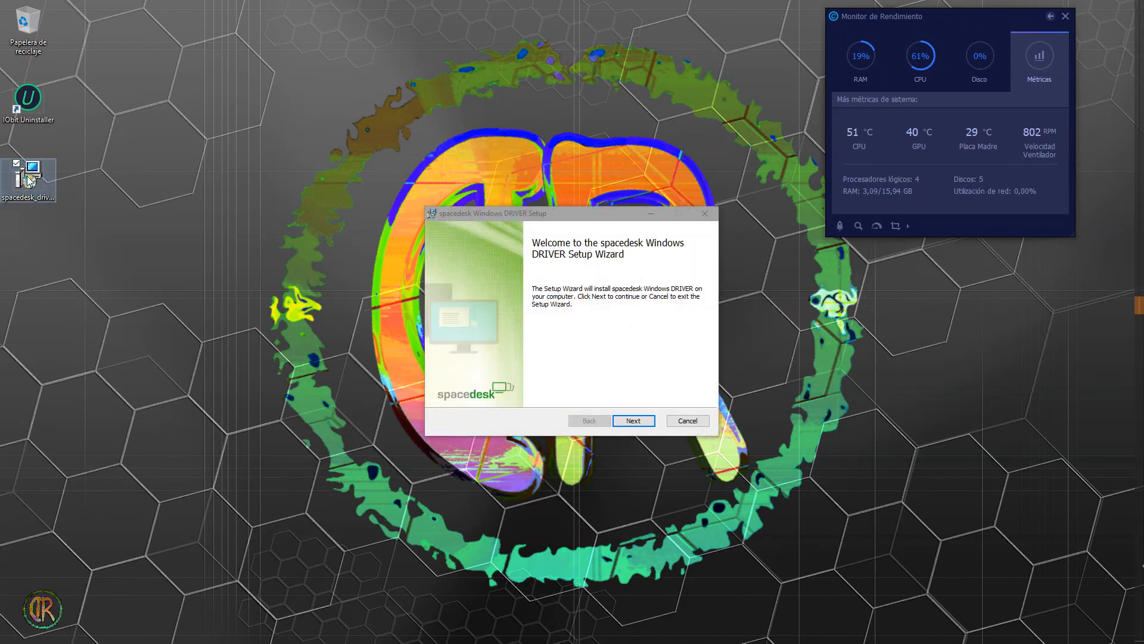
{"action": "left_click", "coordinate": [634, 421]}
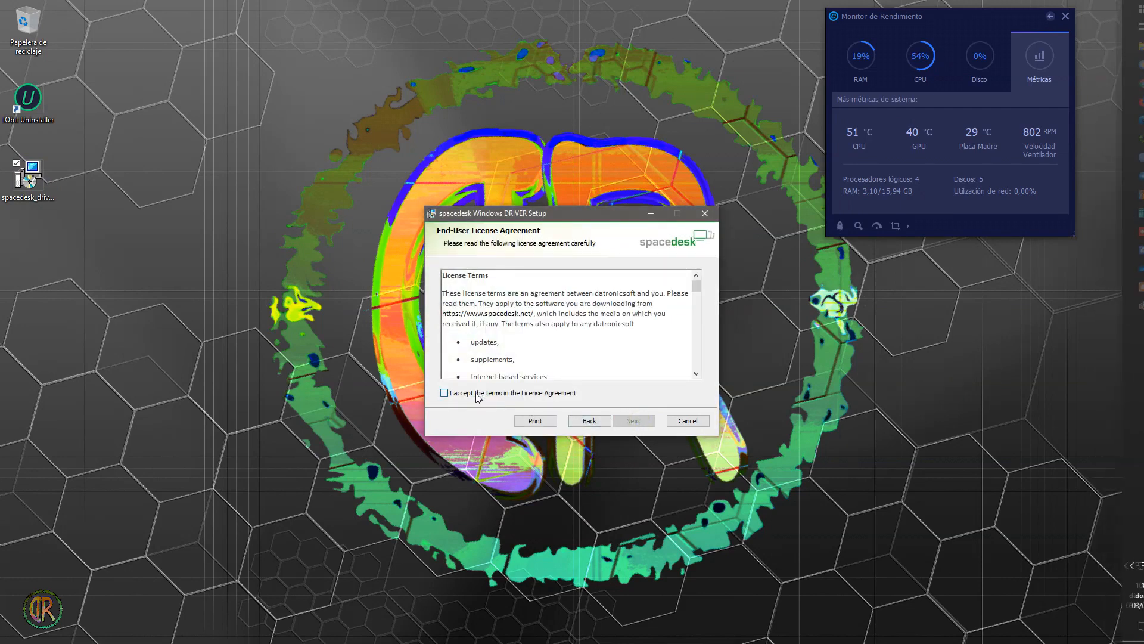
{"action": "left_click", "coordinate": [478, 394]}
{"action": "left_click", "coordinate": [634, 420]}
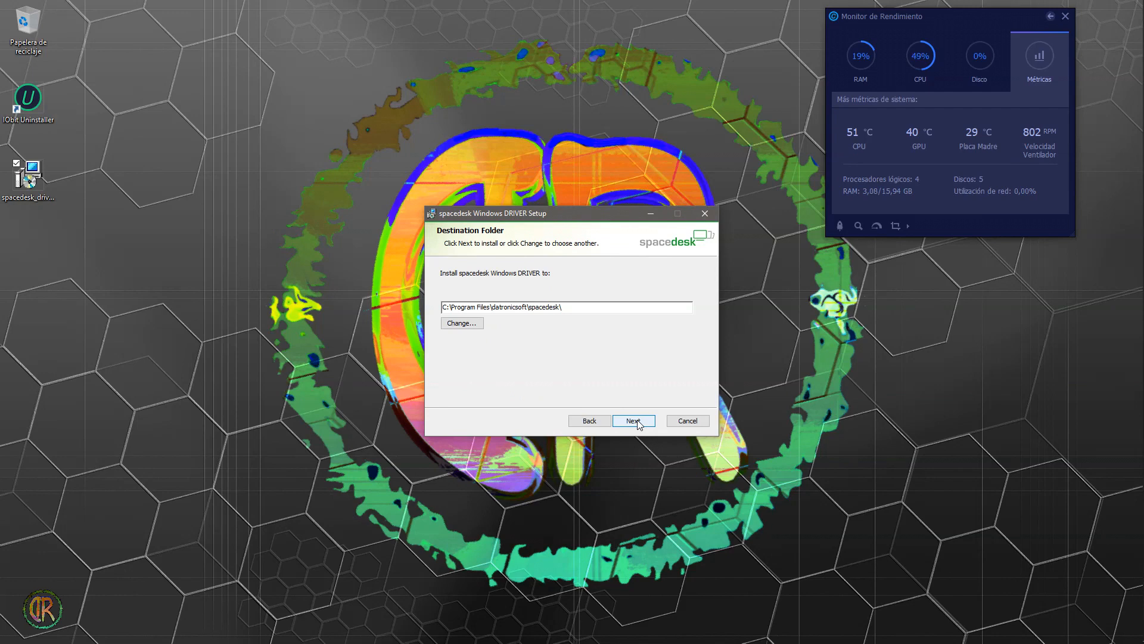
- Install the spacedesk driver in the default folder with the Windows firewall exception enabled, and finish the wizard
{"action": "left_click", "coordinate": [634, 421]}
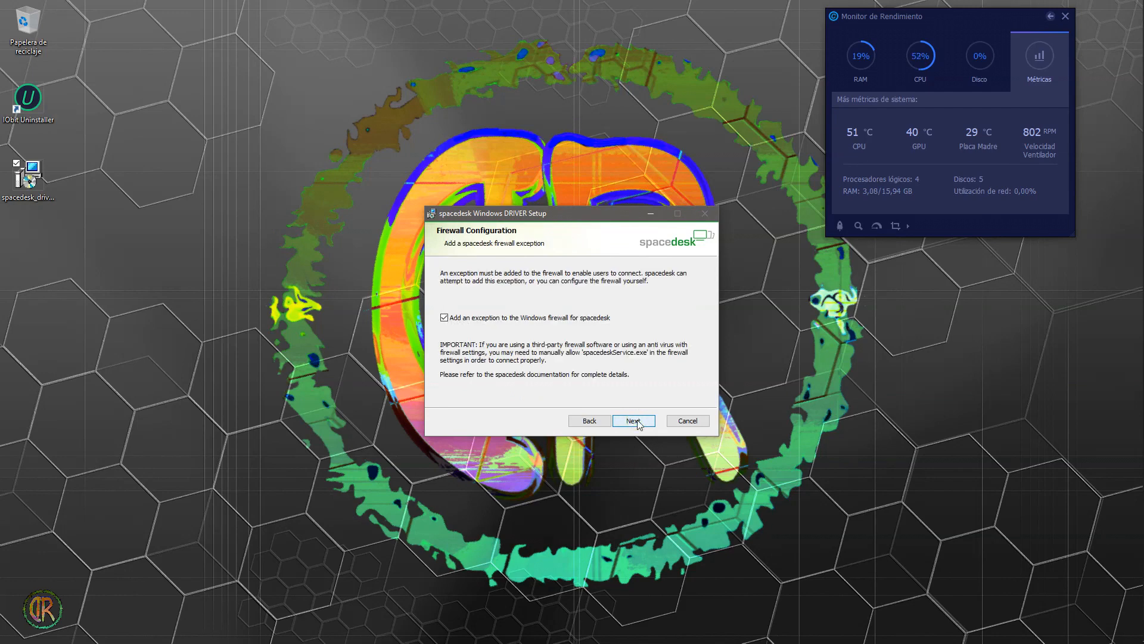
{"action": "left_click", "coordinate": [634, 421]}
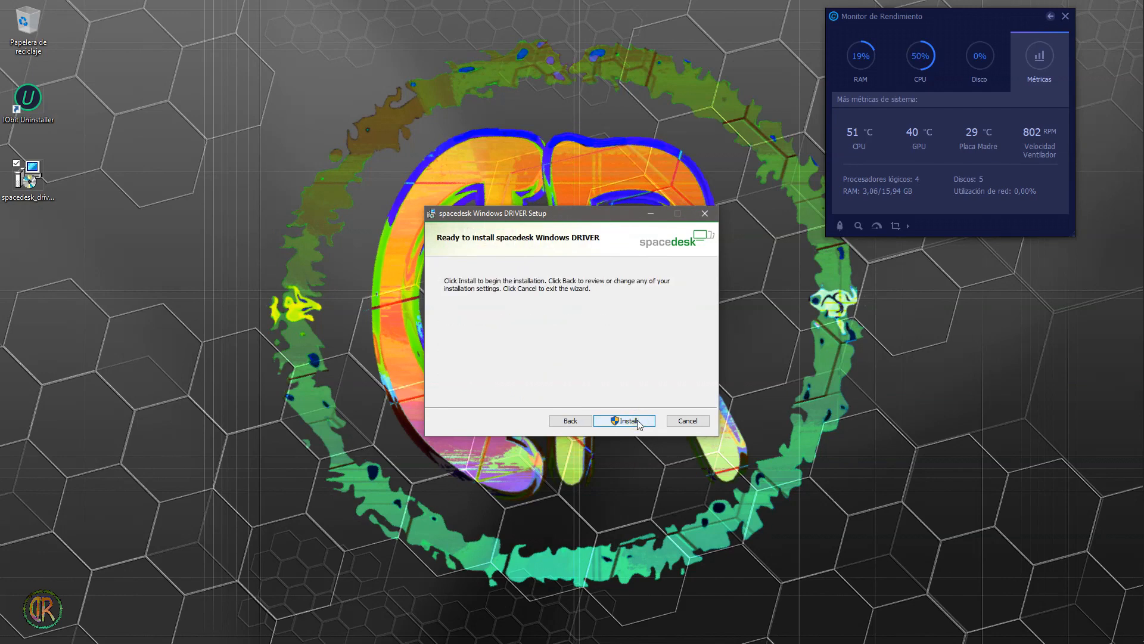
{"action": "left_click", "coordinate": [636, 421]}
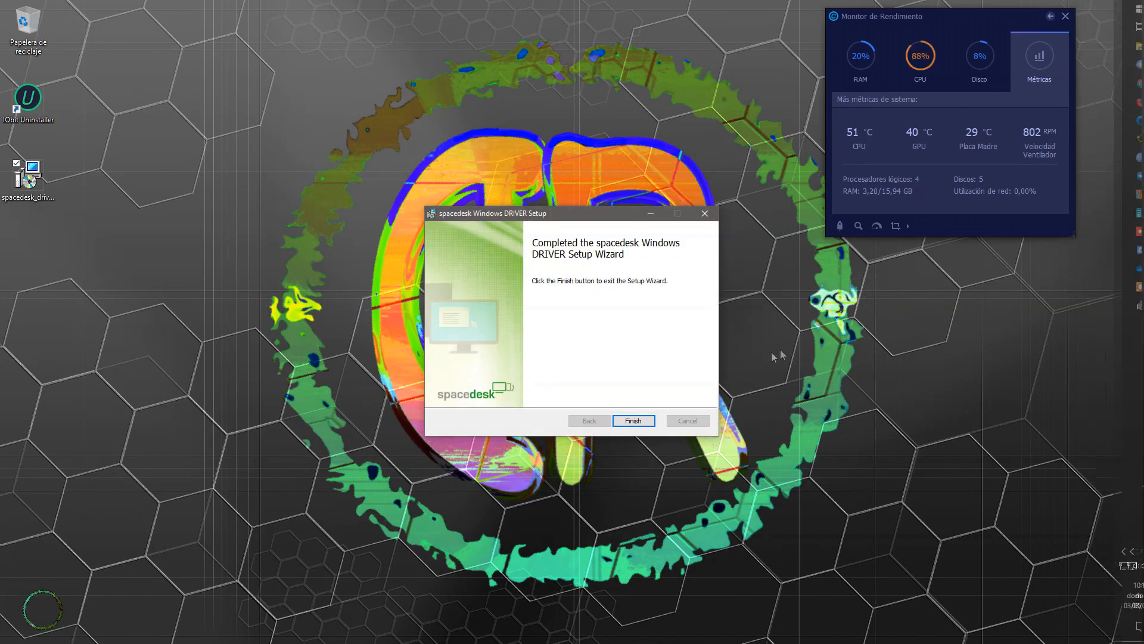
{"action": "left_click", "coordinate": [633, 421]}
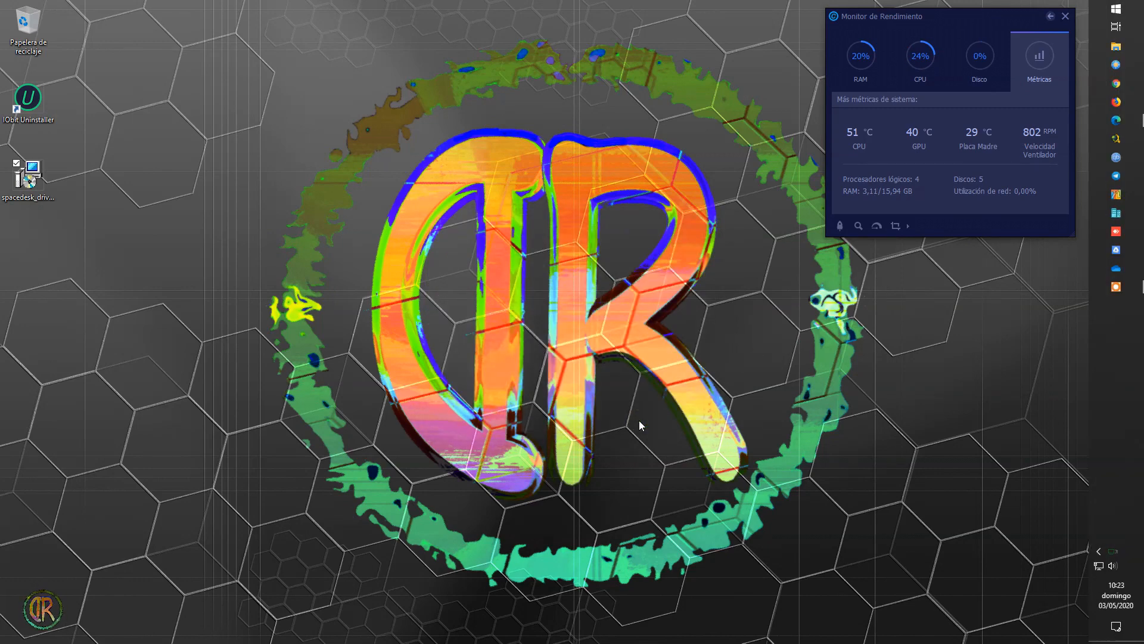
- Open the spacedesk driver window and view its remote network connections
{"action": "left_click", "coordinate": [1116, 553]}
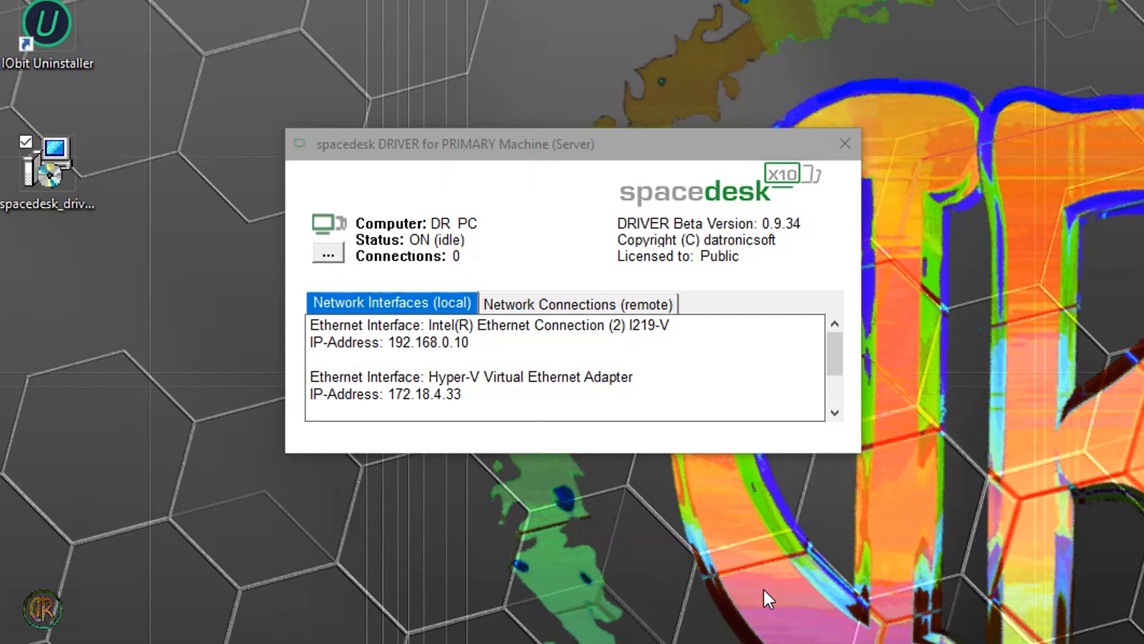
{"action": "left_click", "coordinate": [595, 306]}
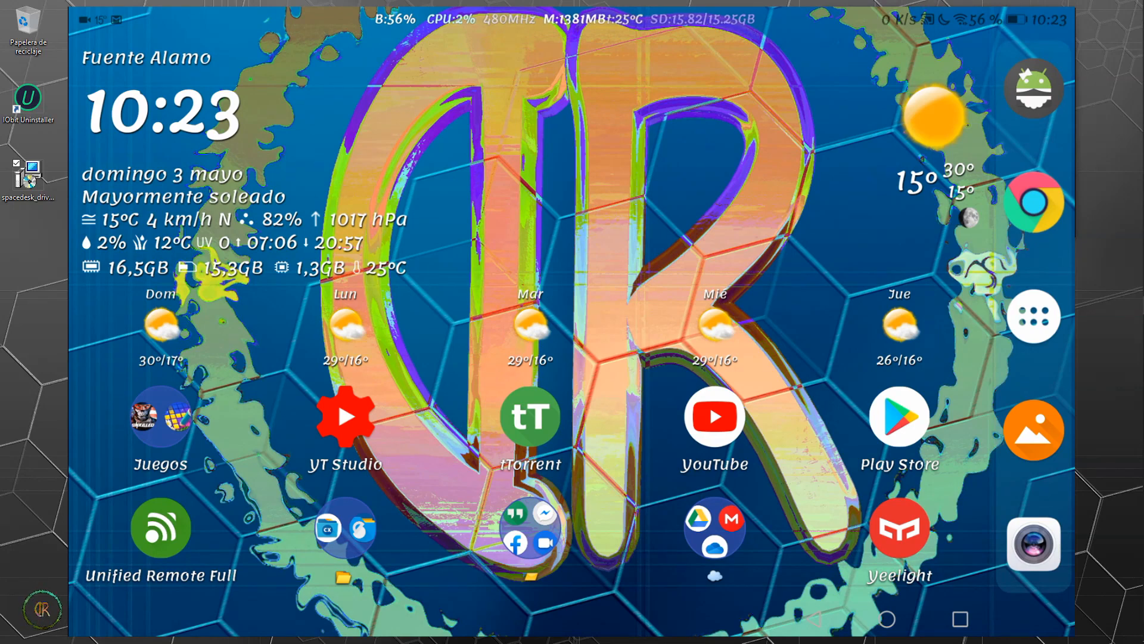
- Switch to the Play Store on the Android device, search for "spacedesk", and install and open the datronicsoft app
{"action": "left_click", "coordinate": [899, 423]}
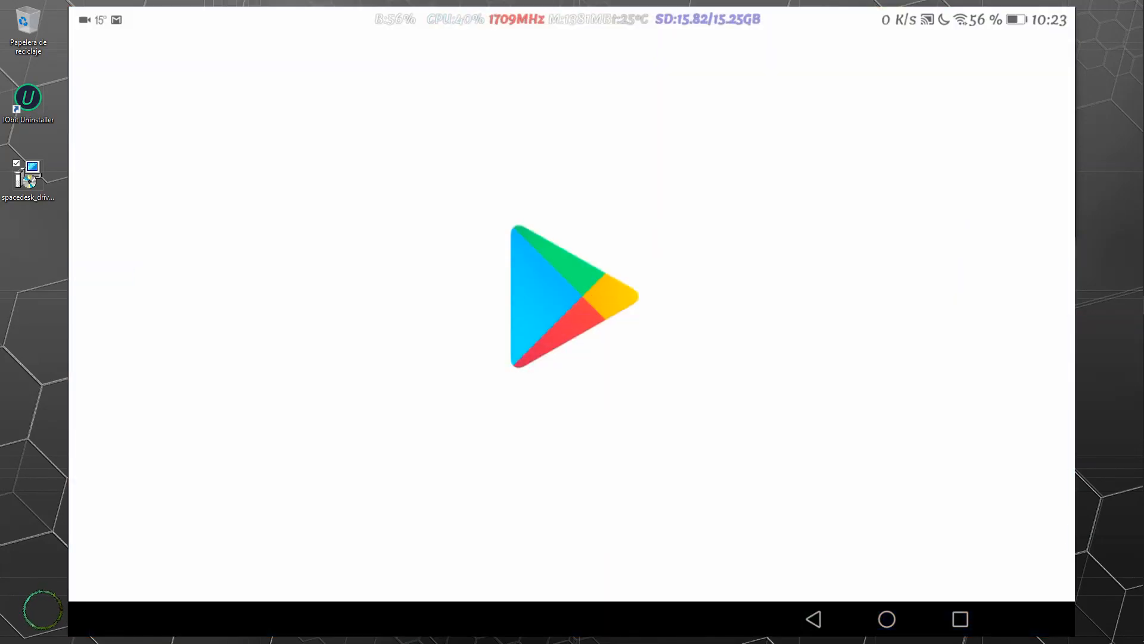
{"action": "left_click", "coordinate": [606, 59]}
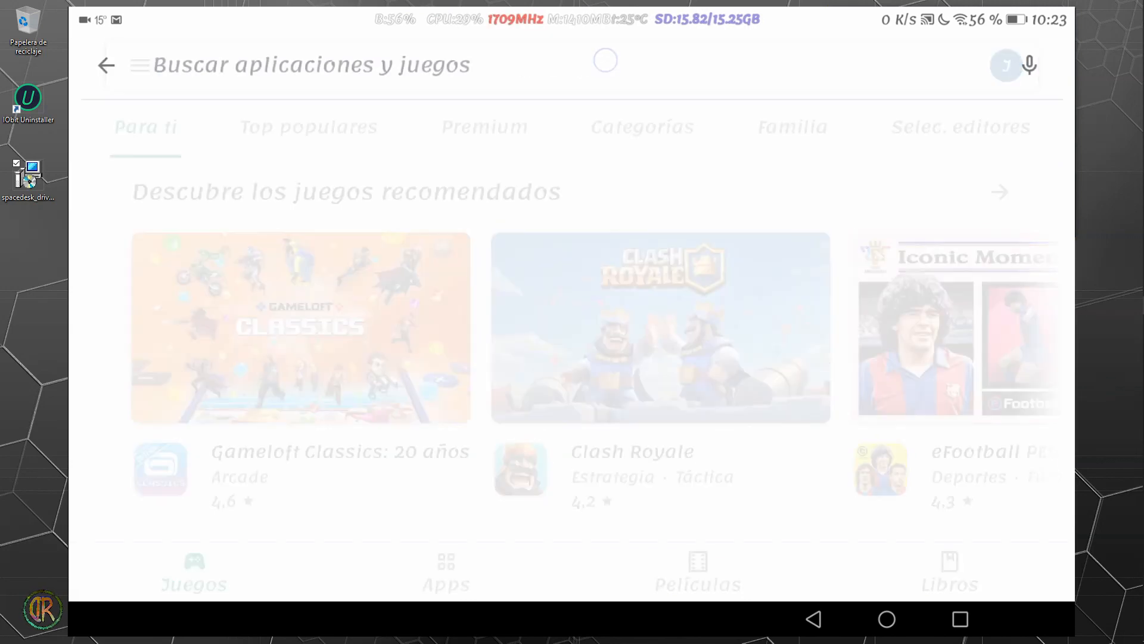
{"action": "type", "text": "spacedesk"}
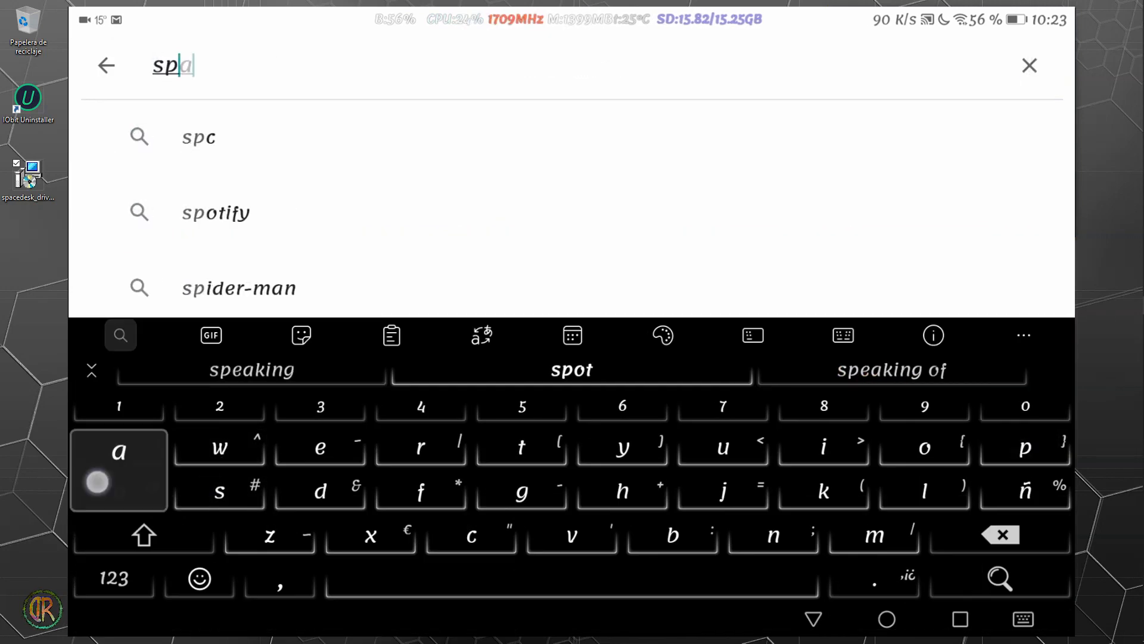
{"action": "left_click", "coordinate": [464, 142]}
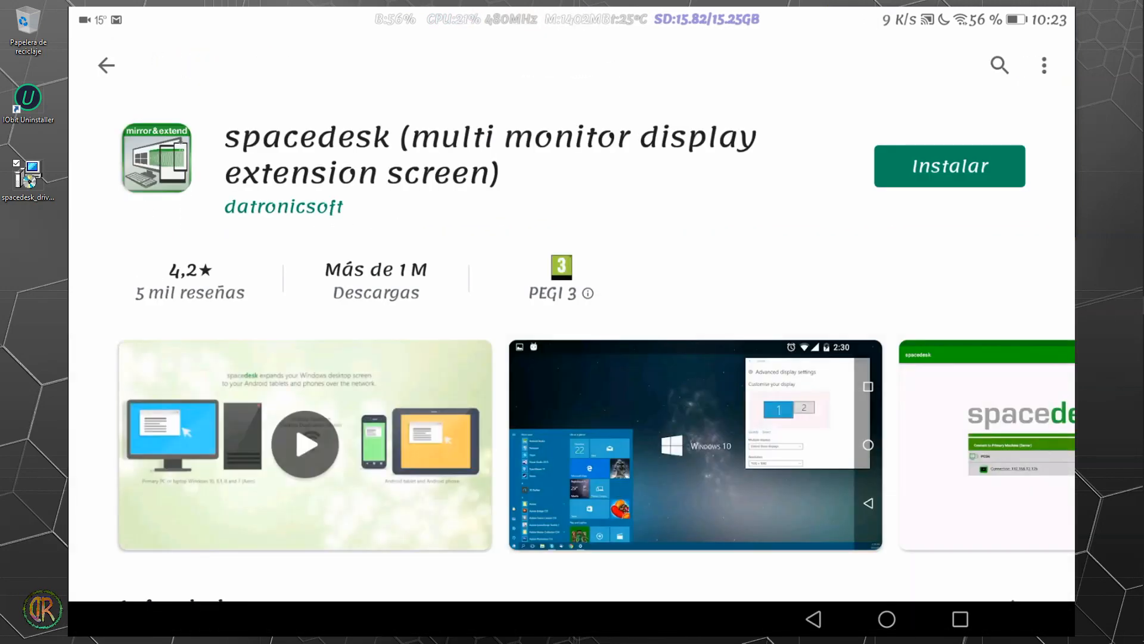
{"action": "left_click", "coordinate": [965, 166]}
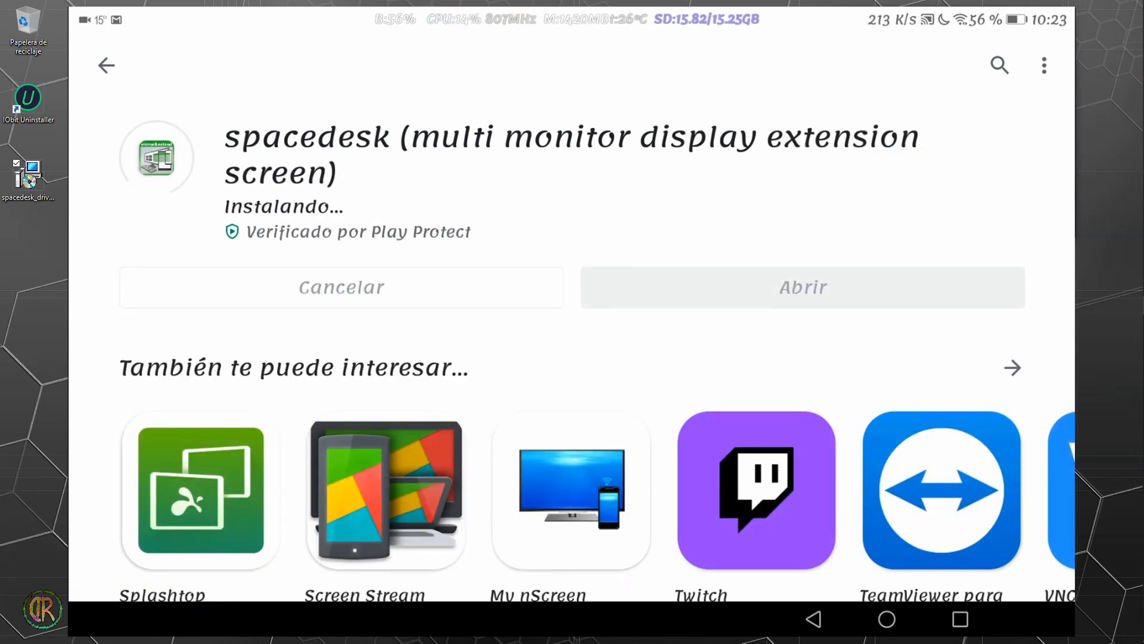
{"action": "left_click", "coordinate": [801, 273]}
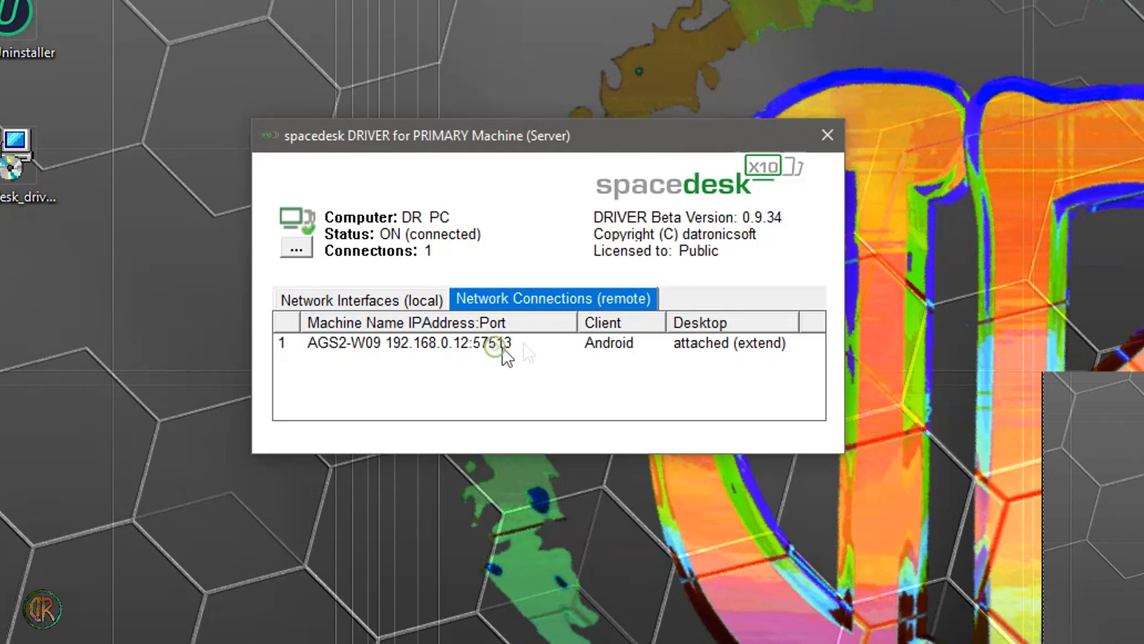
- Open the Windows display settings and move the spacedesk driver window clear of the settings window
{"action": "left_click", "coordinate": [606, 349]}
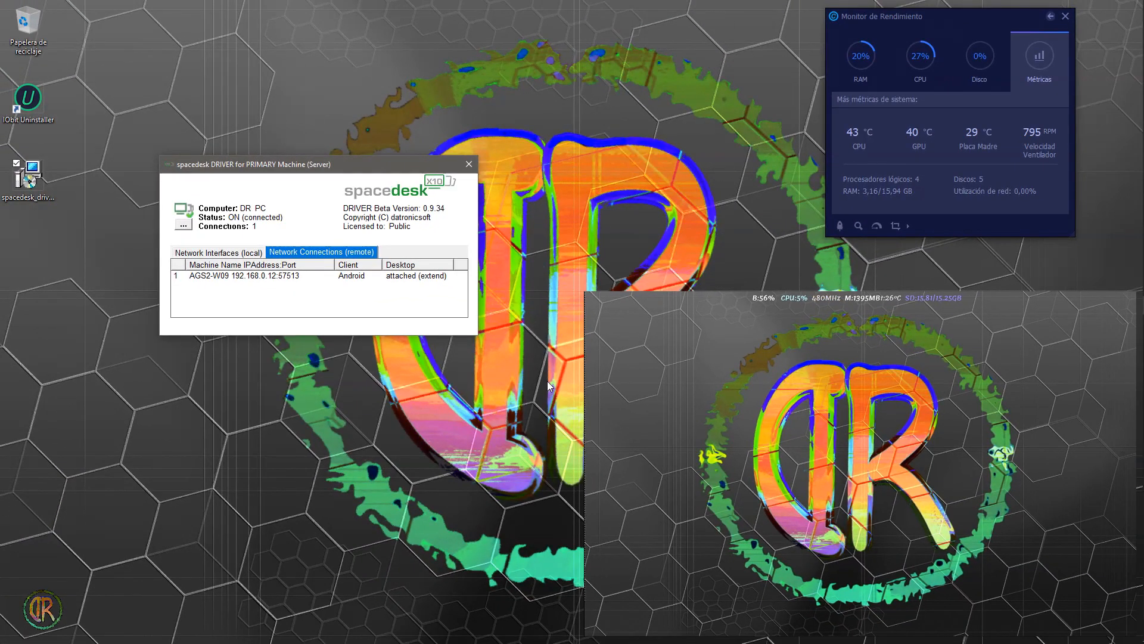
{"action": "right_click", "coordinate": [547, 353]}
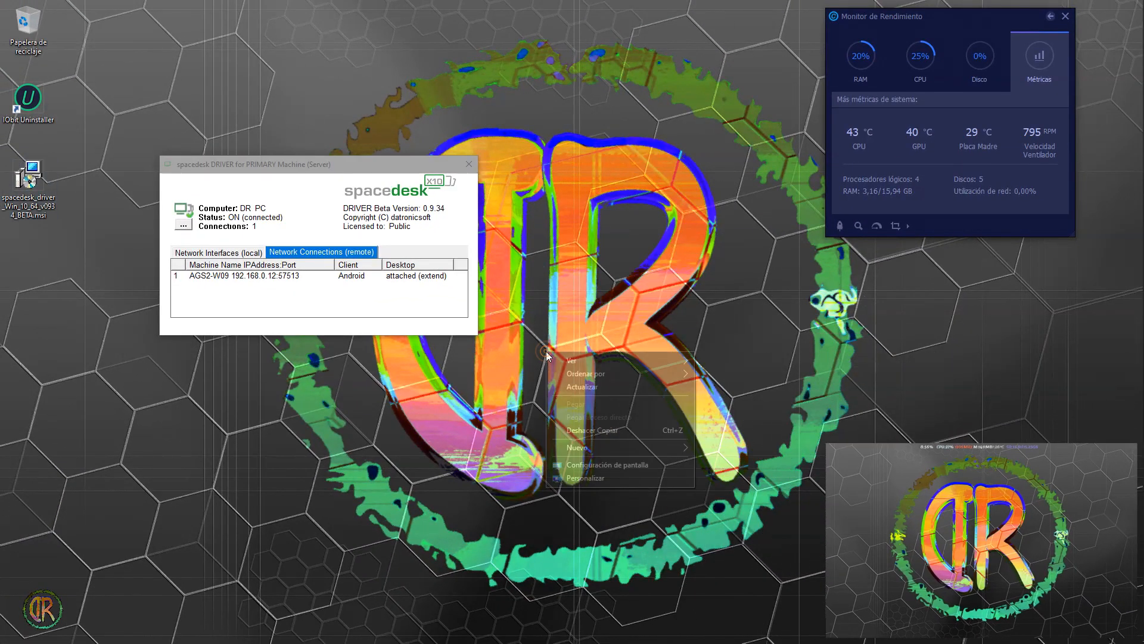
{"action": "left_click", "coordinate": [596, 463]}
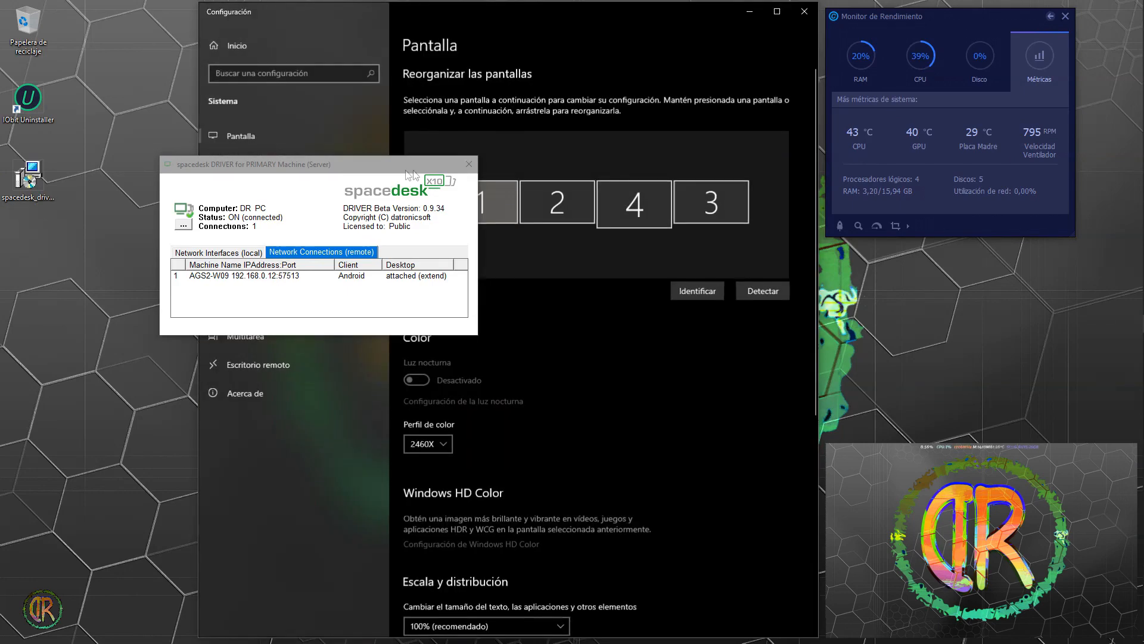
{"action": "left_click_drag", "start_coordinate": [391, 170], "coordinate": [1061, 330]}
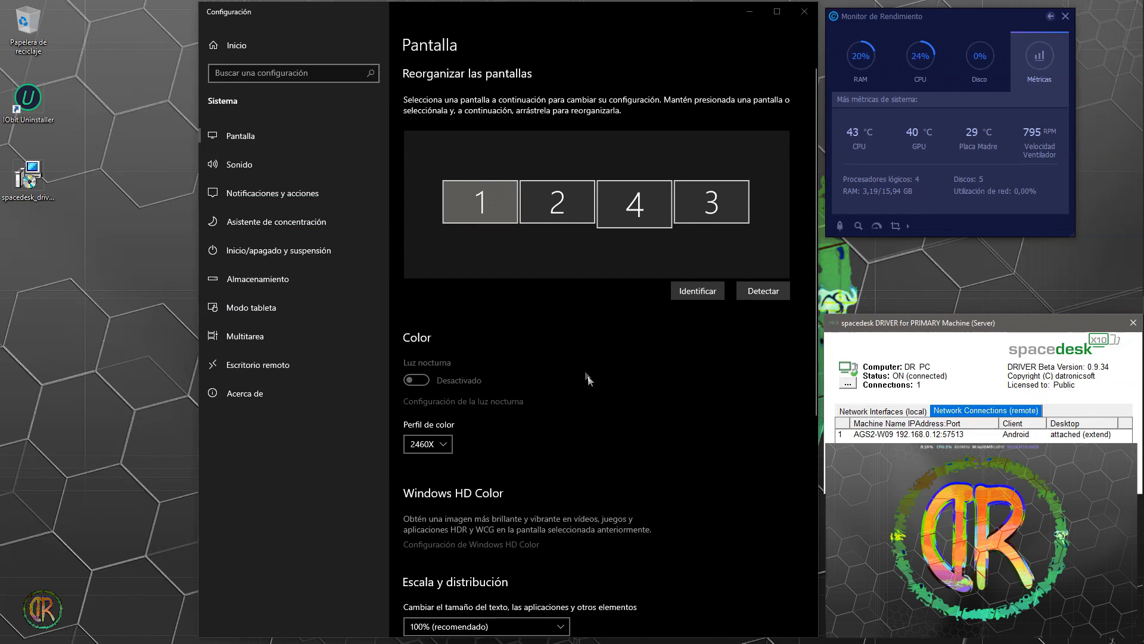
- Select display 2 and display 4 in the display arrangement and review their colour, scale, resolution, orientation and multiple-display settings
{"action": "left_click", "coordinate": [549, 217]}
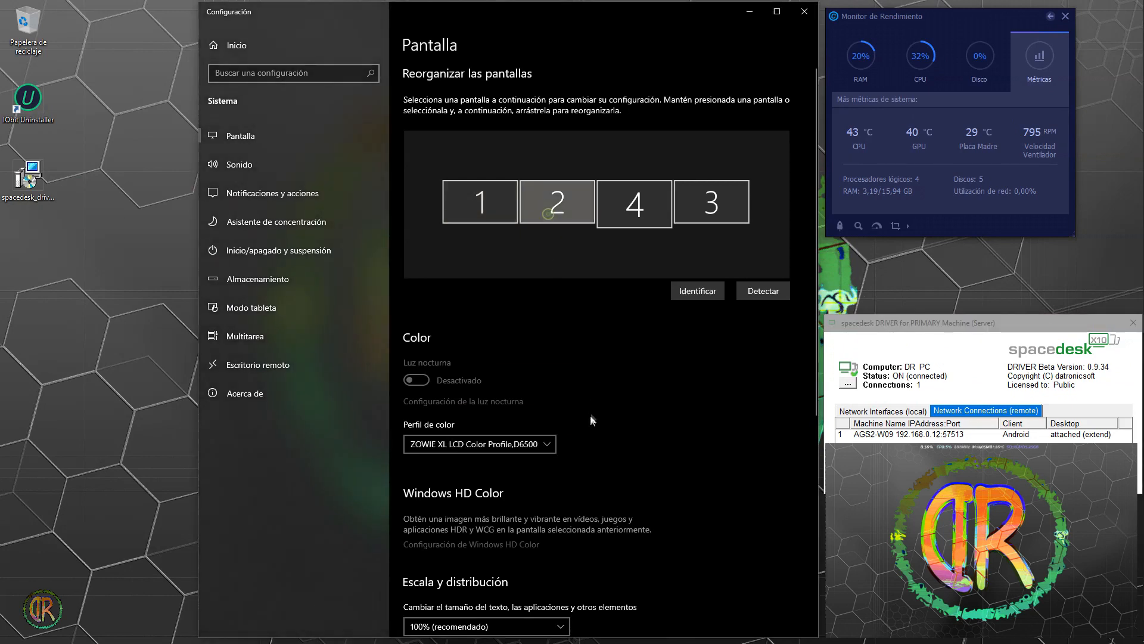
{"action": "scroll", "coordinate": [574, 406], "scroll_direction": "down", "scroll_amount": 5}
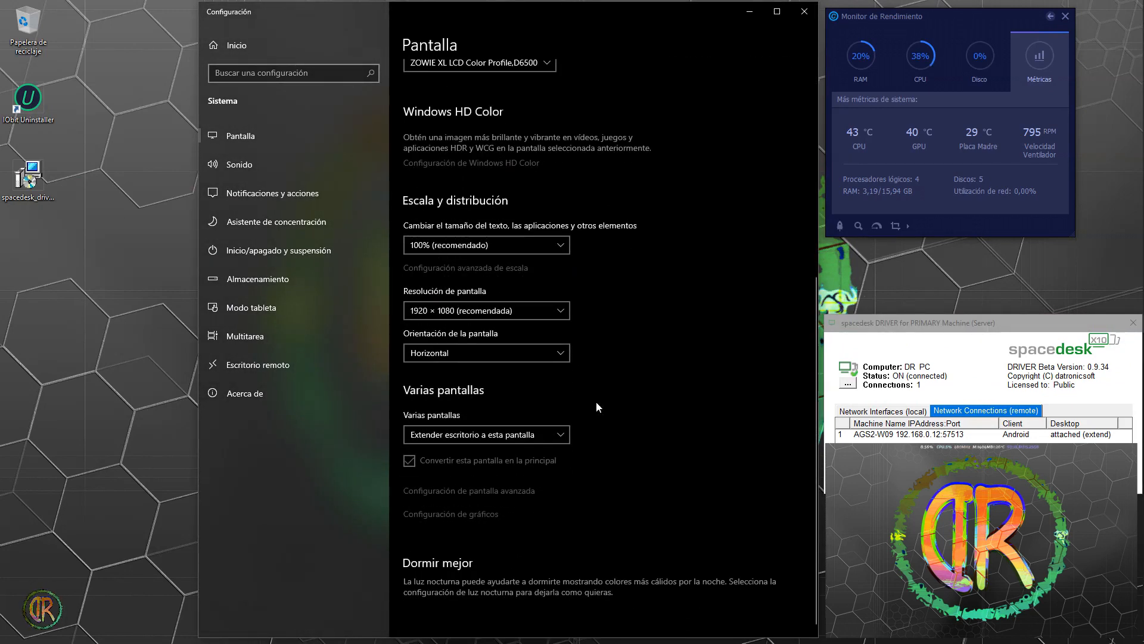
{"action": "scroll", "coordinate": [598, 407], "scroll_direction": "up", "scroll_amount": 2}
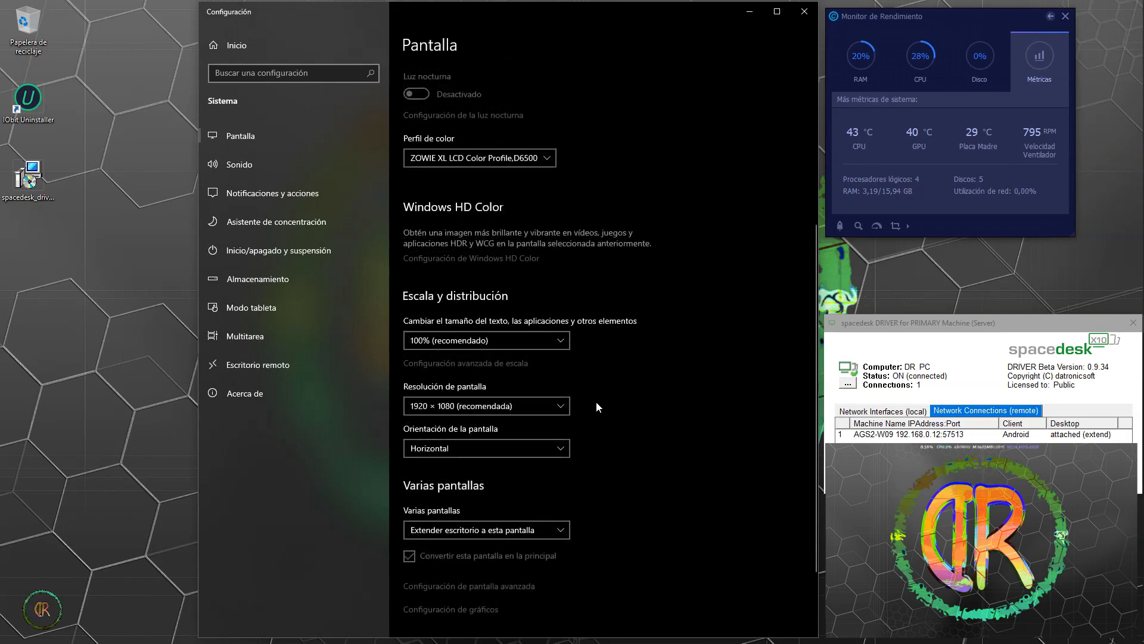
{"action": "scroll", "coordinate": [598, 408], "scroll_direction": "up", "scroll_amount": 5}
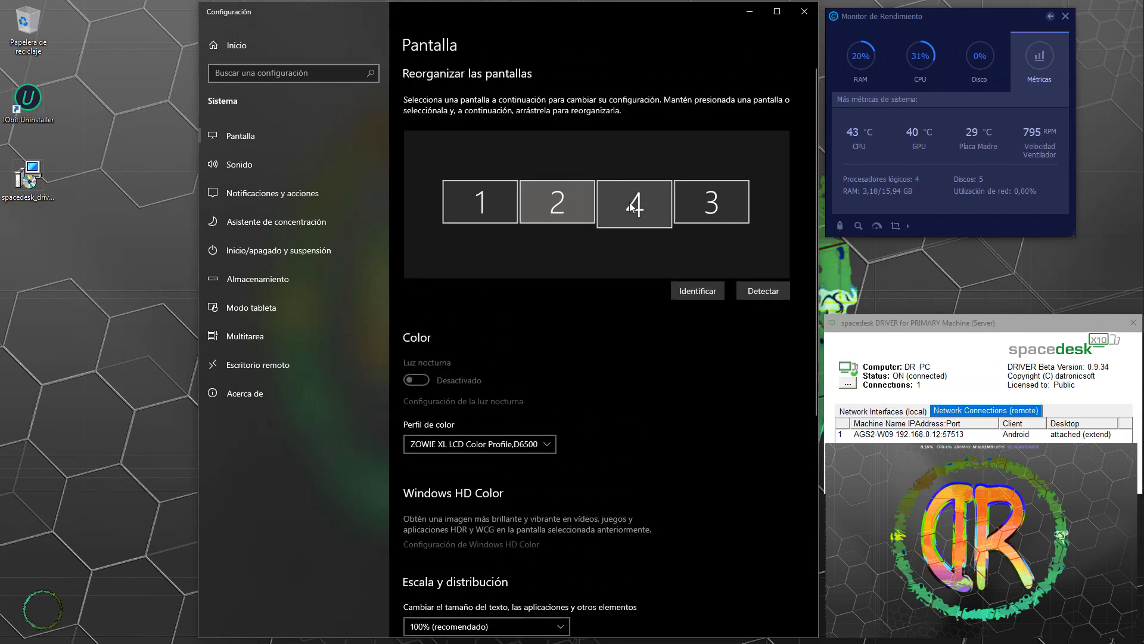
{"action": "left_click", "coordinate": [630, 207]}
{"action": "scroll", "coordinate": [627, 457], "scroll_direction": "down", "scroll_amount": 3}
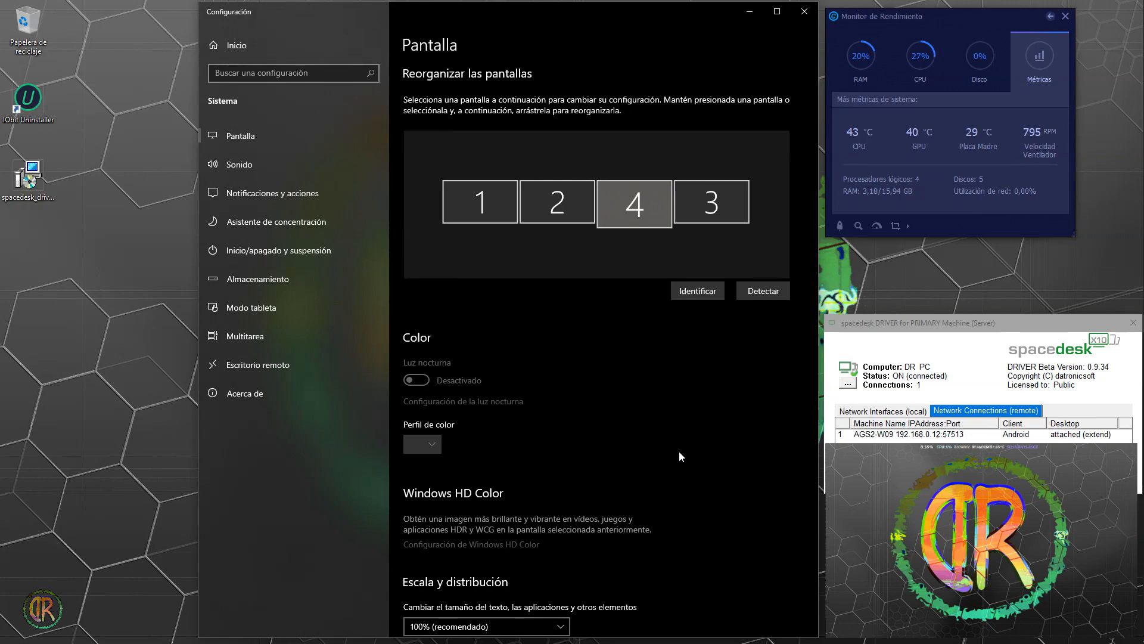
- Move the display settings window onto the tablet's extended desktop and close it there
{"action": "left_click_drag", "start_coordinate": [572, 13], "coordinate": [632, 62]}
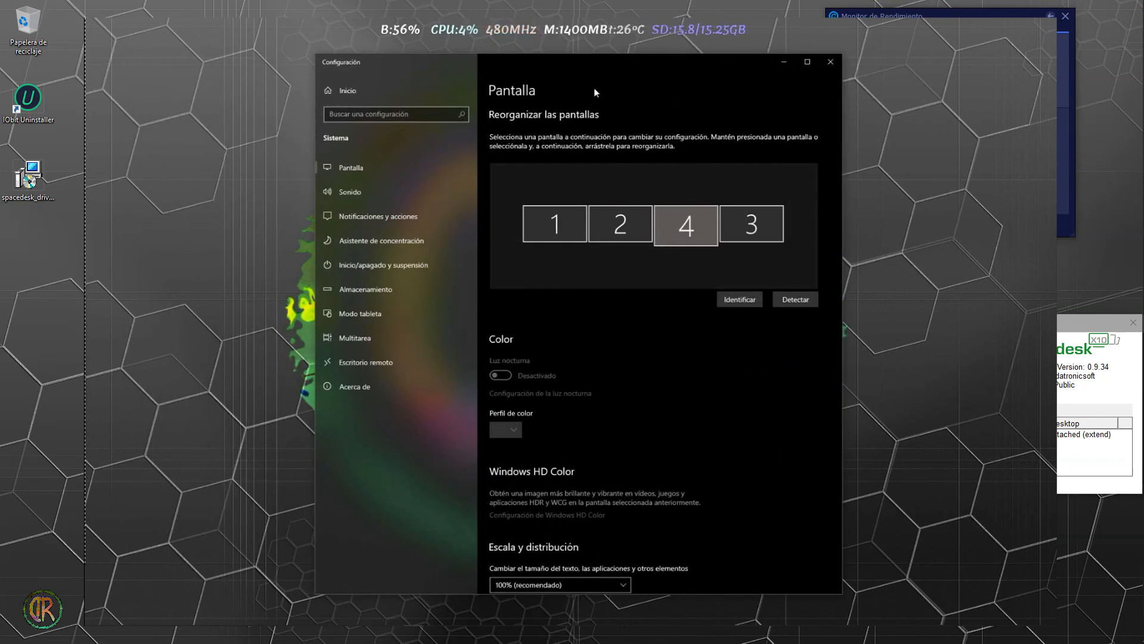
{"action": "left_click", "coordinate": [925, 178]}
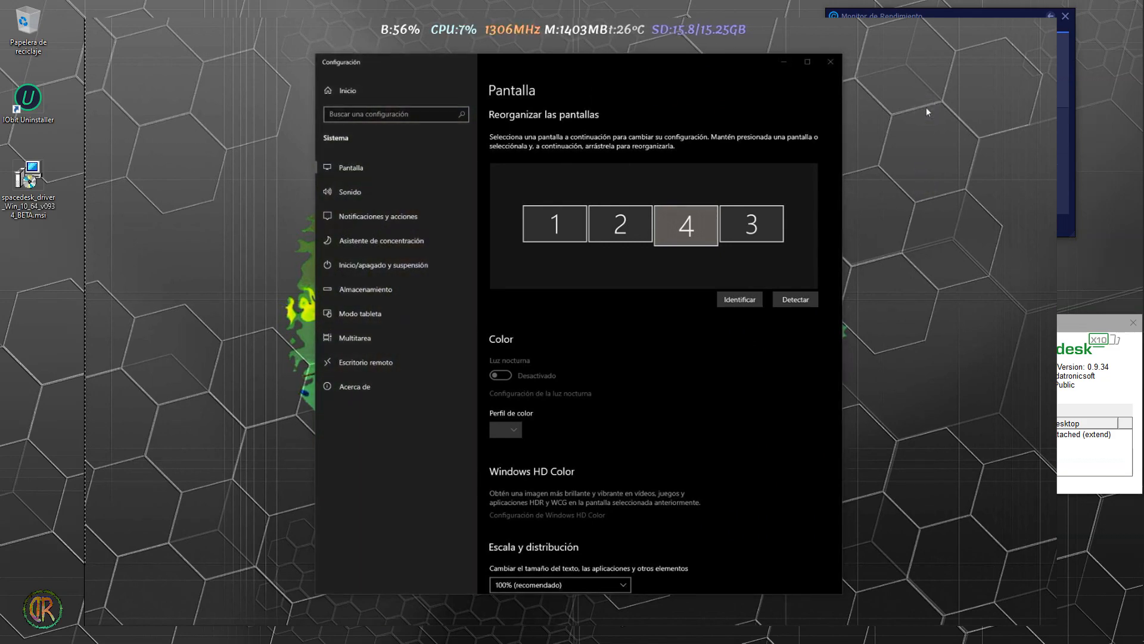
{"action": "left_click", "coordinate": [835, 64]}
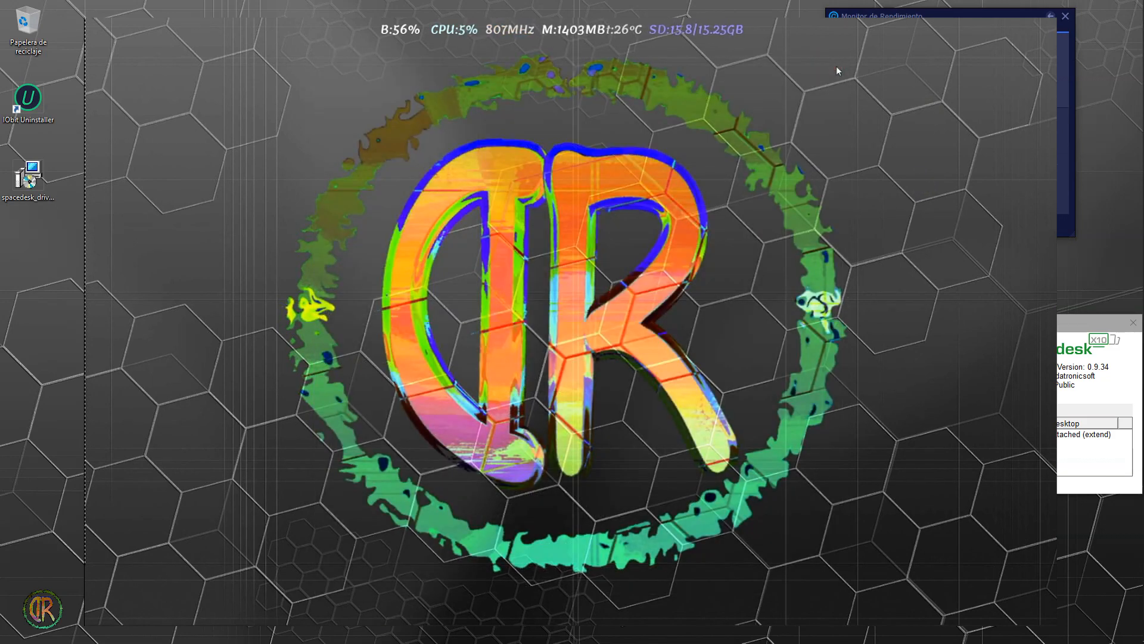
- Use the tablet's extended desktop to bring up the spacedesk.net browser window on the main monitor
{"action": "left_click_drag", "start_coordinate": [835, 65], "coordinate": [952, 167]}
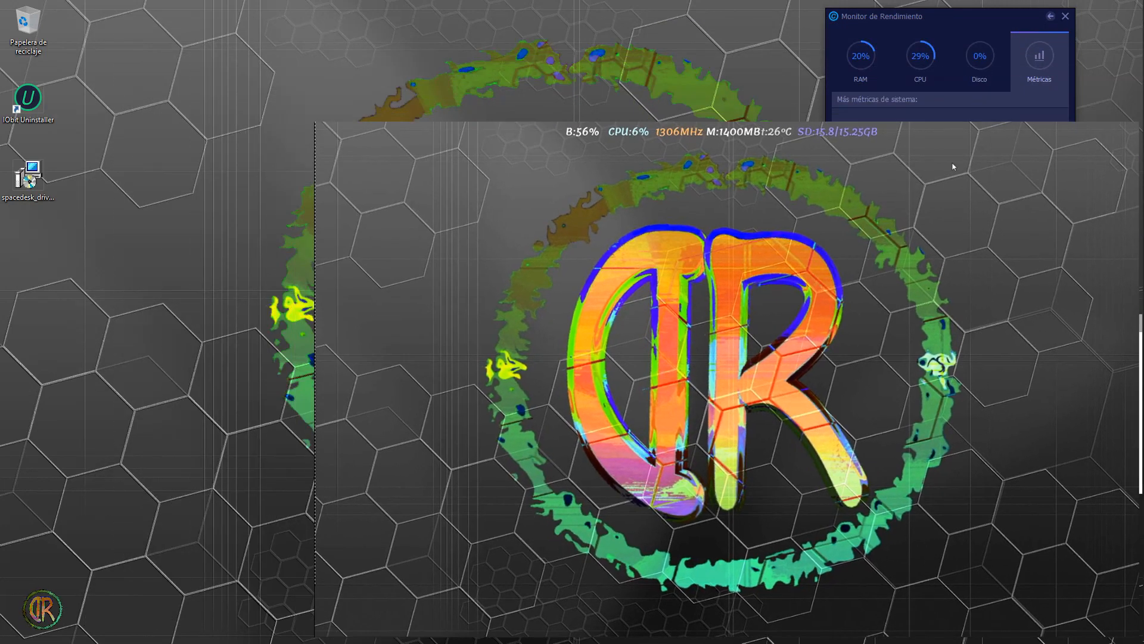
{"action": "left_click_drag", "start_coordinate": [765, 437], "coordinate": [710, 634]}
{"action": "left_click", "coordinate": [420, 631]}
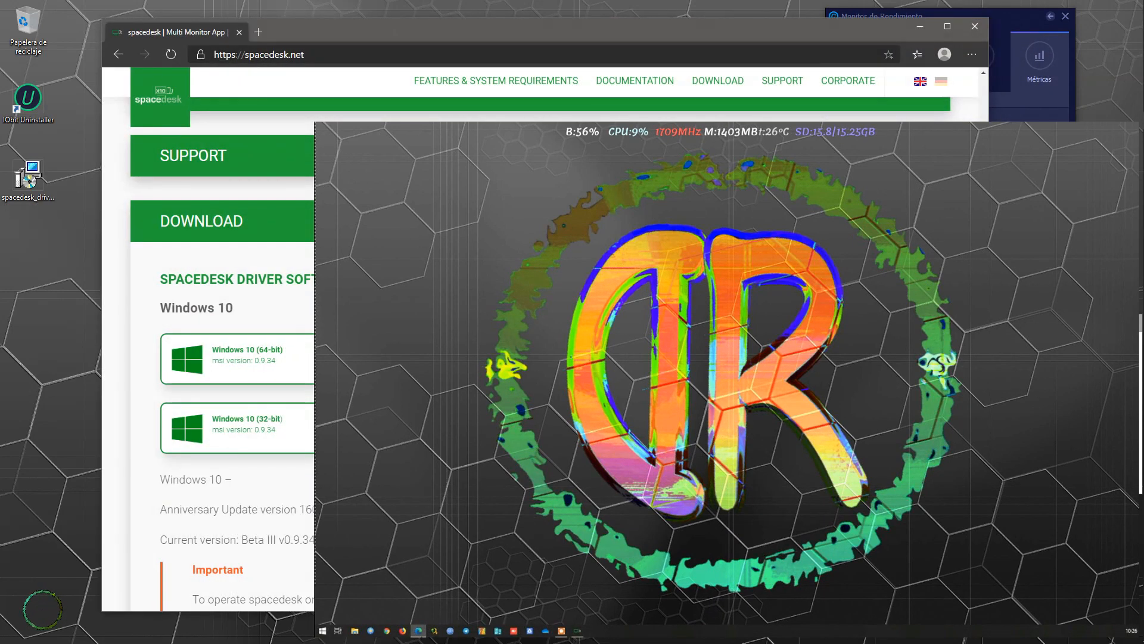
{"action": "left_click", "coordinate": [453, 632]}
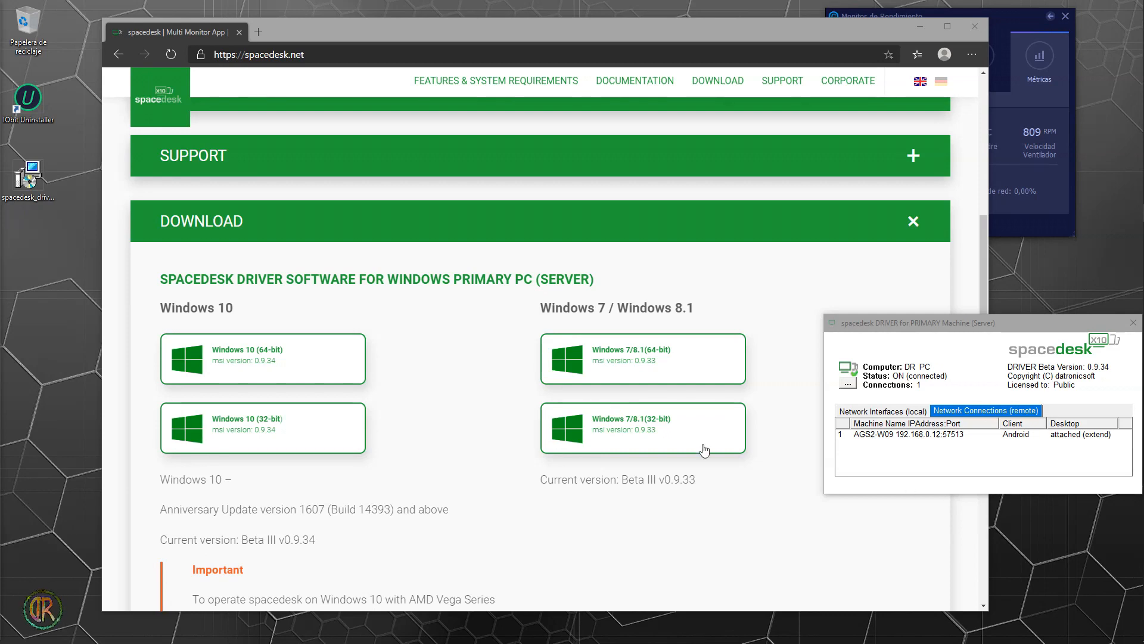
- Close the spacedesk.net browser window and the spacedesk driver window
{"action": "left_click", "coordinate": [975, 28]}
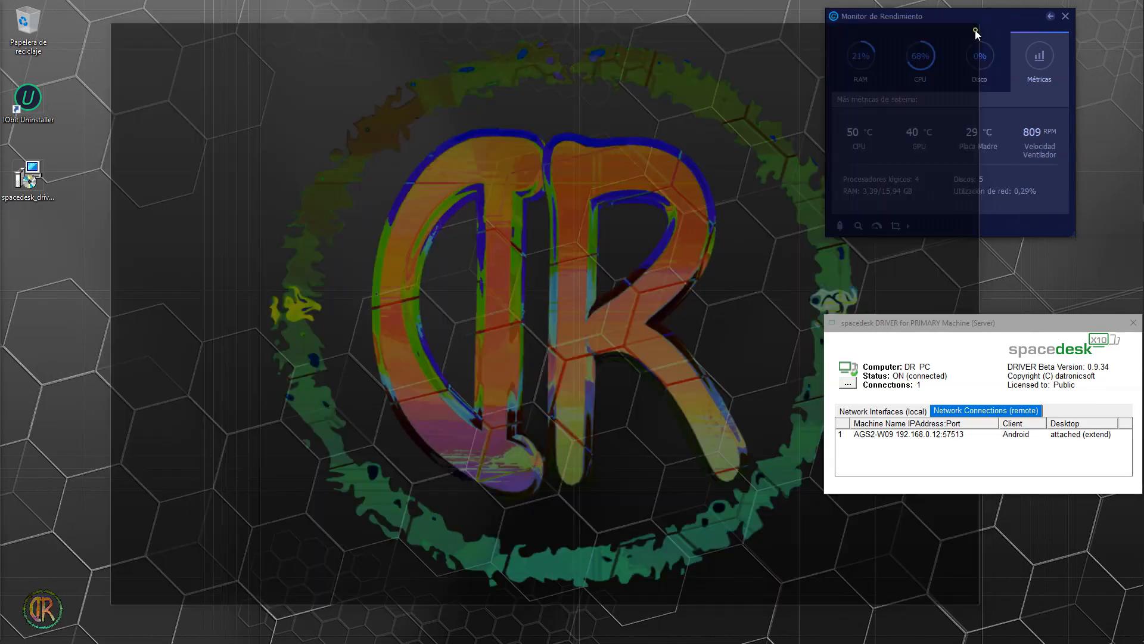
{"action": "left_click", "coordinate": [1133, 322]}
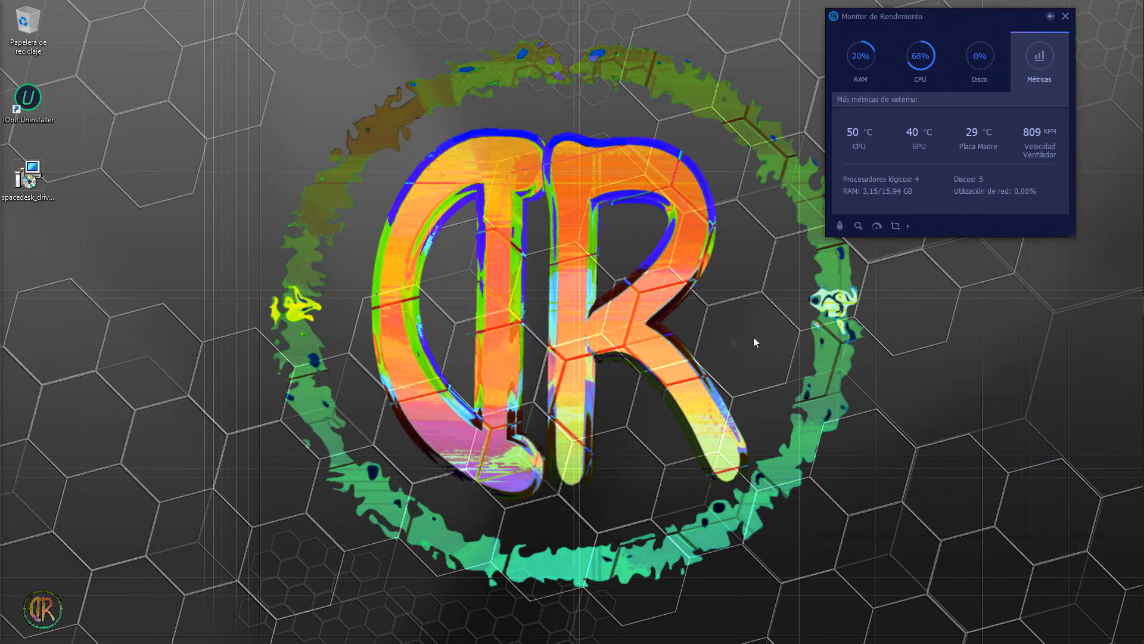